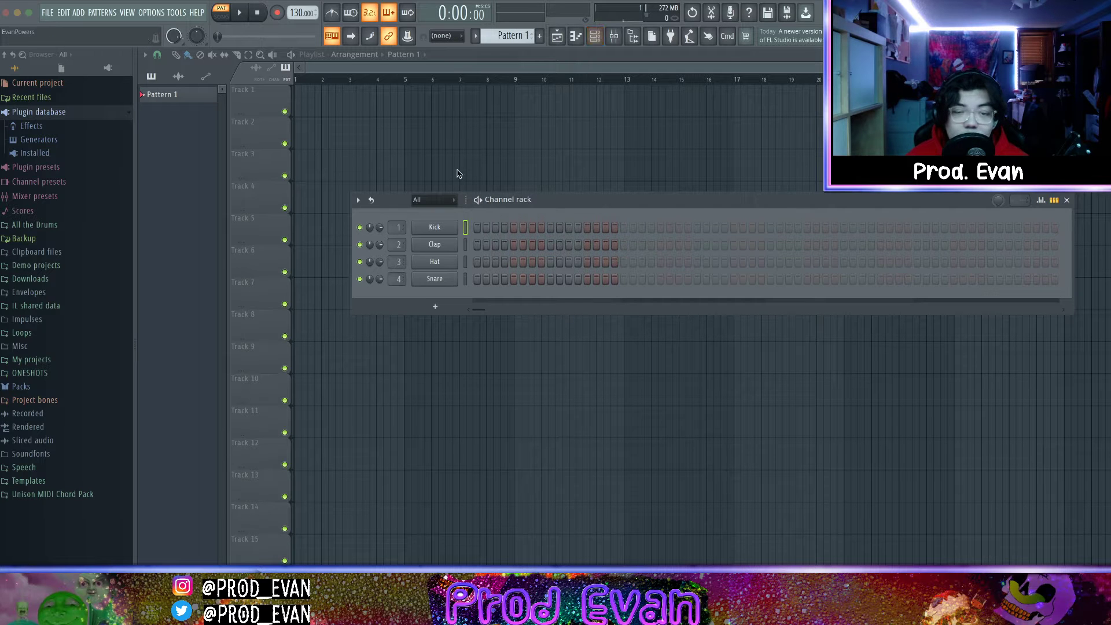
Replace the Kick channel with the FL Keys instrument and close its plugin window
{"action": "right_click", "coordinate": [458, 224]}
{"action": "mouse_move", "coordinate": [521, 328]}
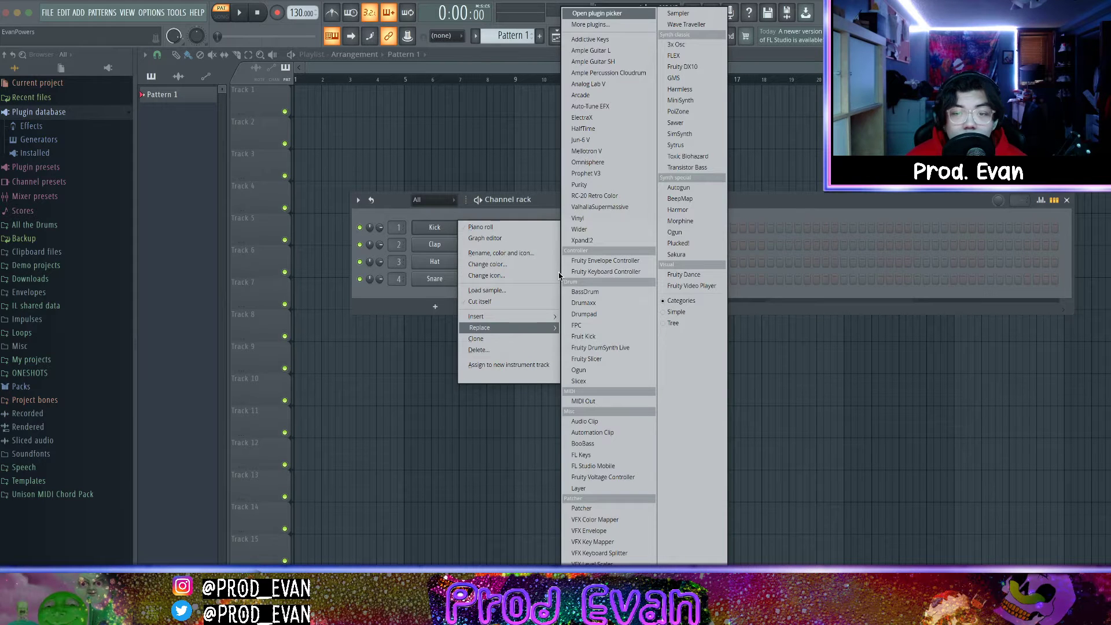
{"action": "left_click", "coordinate": [580, 454]}
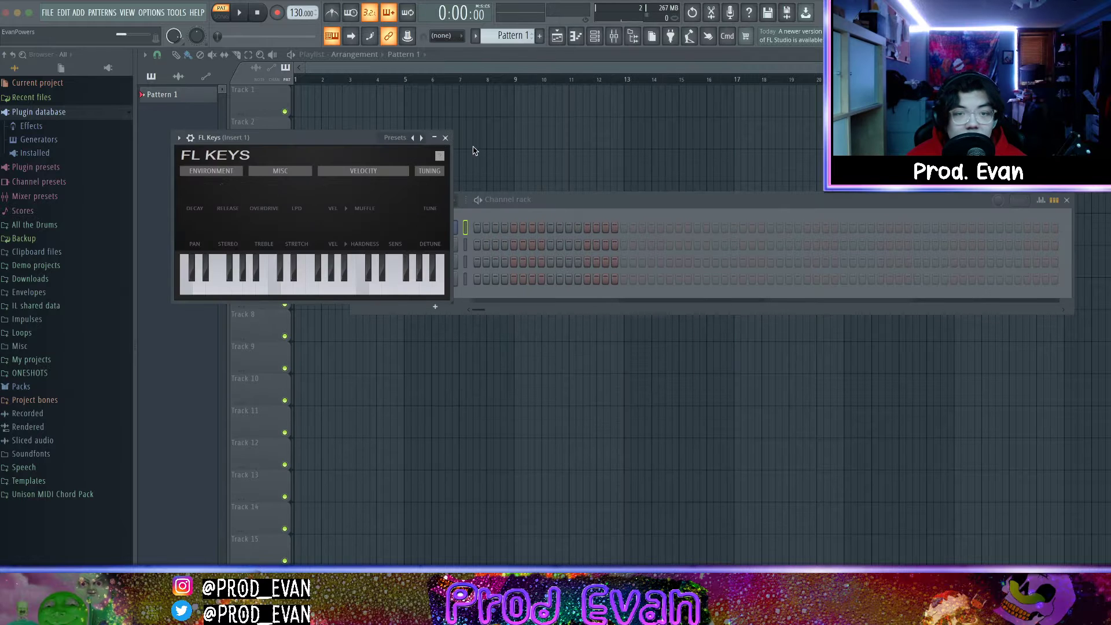
{"action": "left_click", "coordinate": [446, 138]}
Open the FL Keys channel's piano roll and audition first-bar melody ideas over a sustained E4 note
{"action": "right_click", "coordinate": [455, 227]}
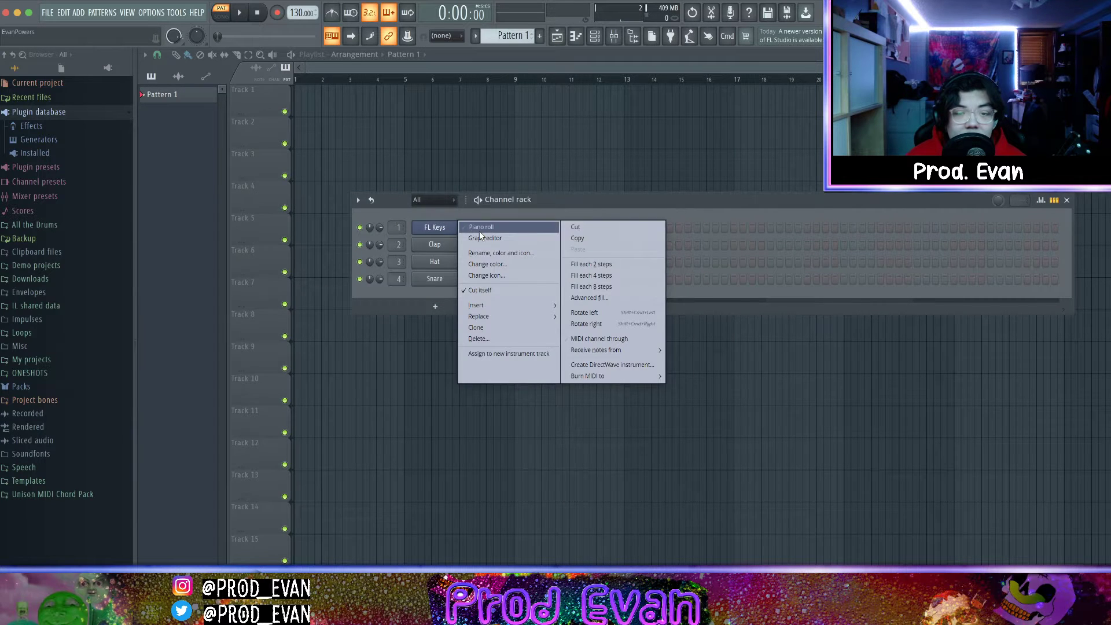
{"action": "left_click", "coordinate": [479, 230]}
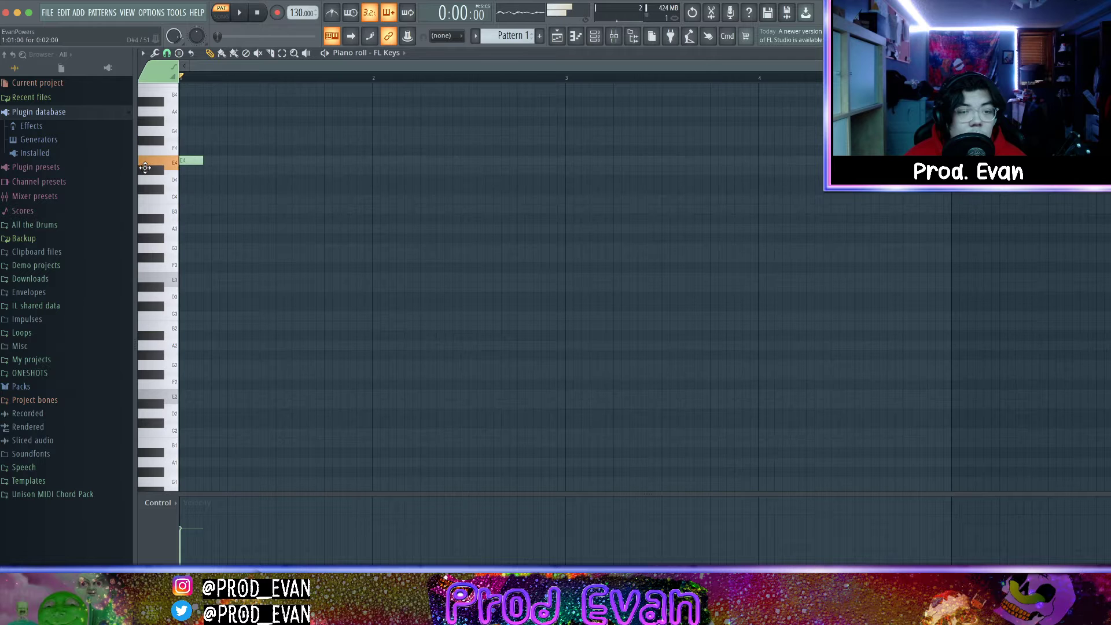
{"action": "key", "text": "space"}
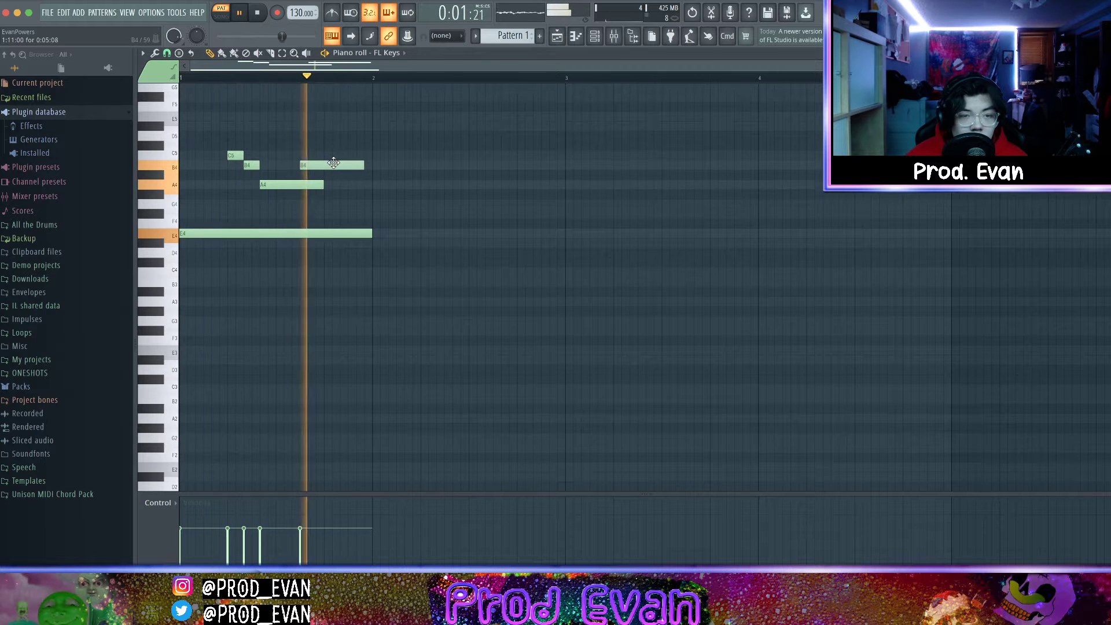
{"action": "key", "text": "space"}
{"action": "key", "text": "space"}
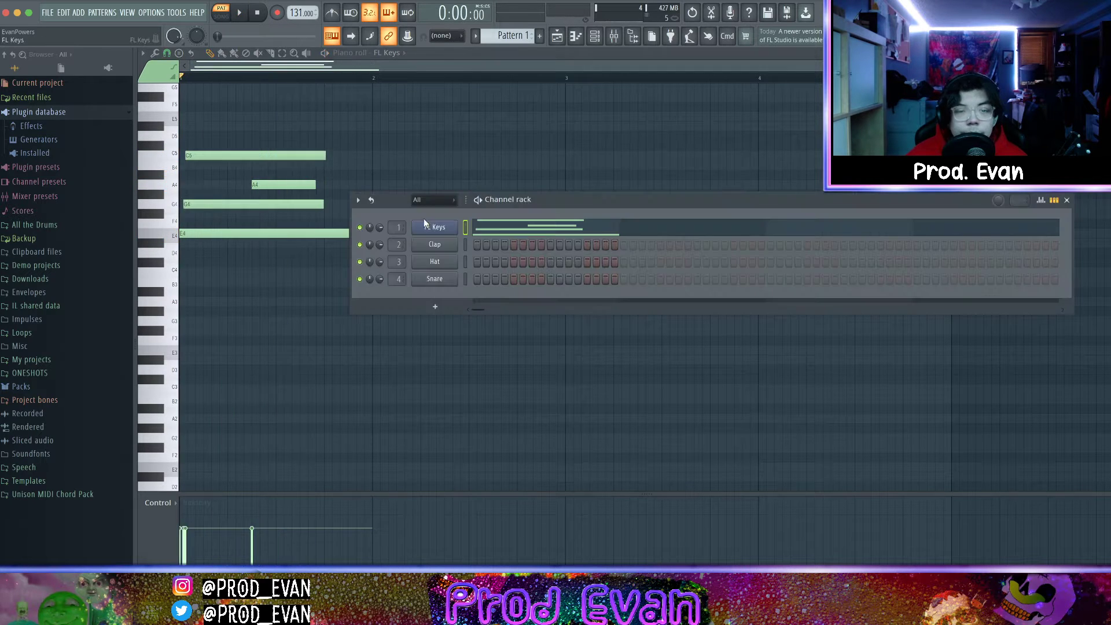
Replace FL Keys with Ample Guitar L and repeat an E4, G4, B4 arpeggio across the first bar, playing it back
{"action": "right_click", "coordinate": [424, 225]}
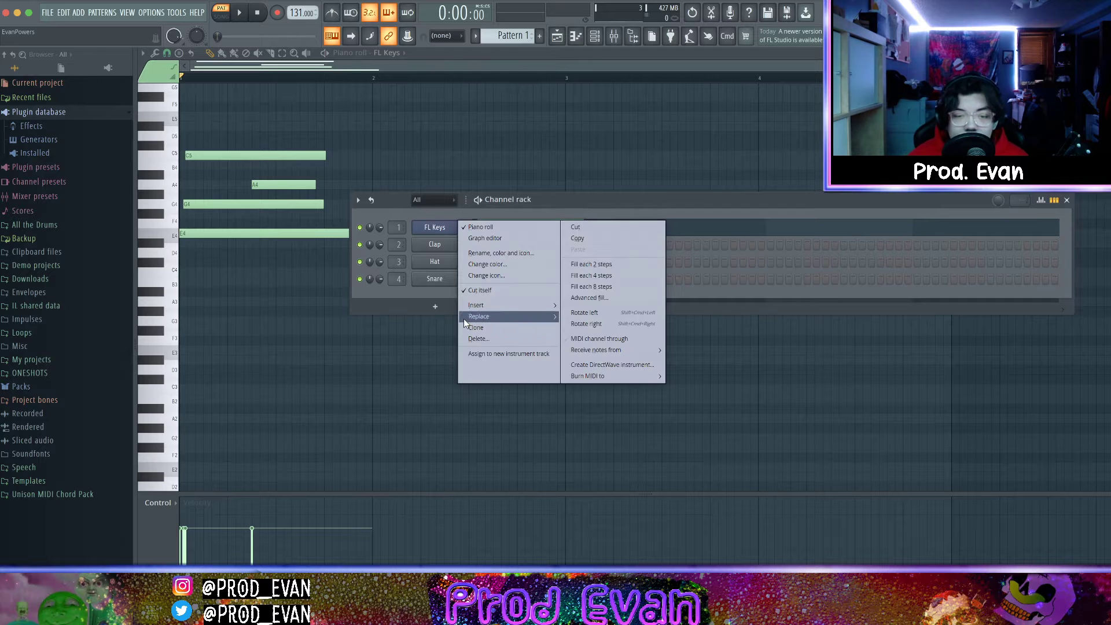
{"action": "mouse_move", "coordinate": [464, 318]}
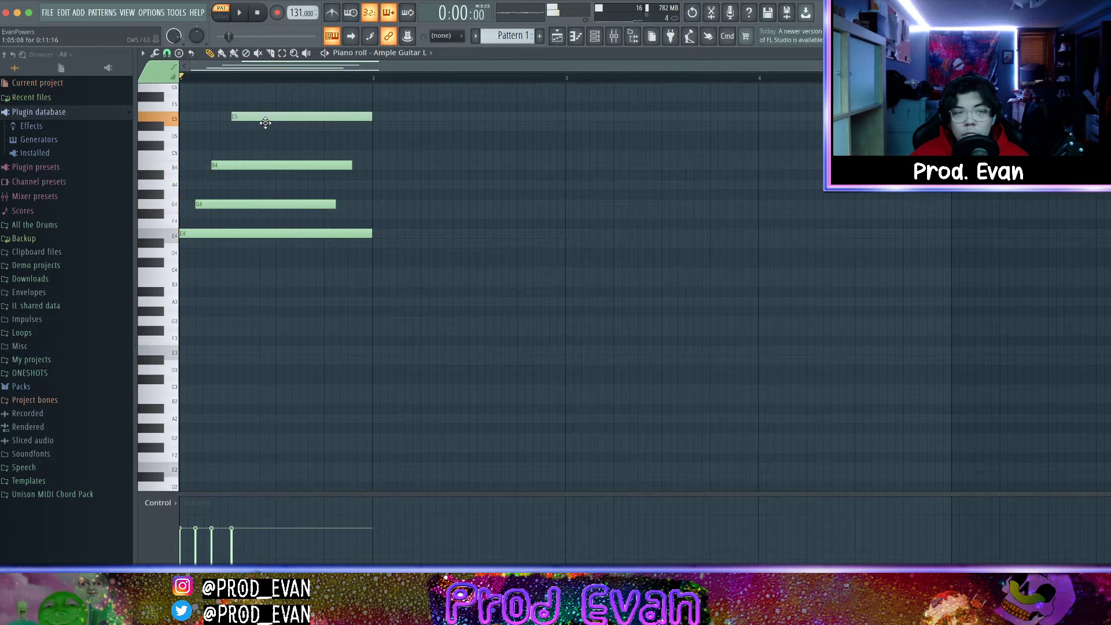
{"action": "key", "text": "super+b"}
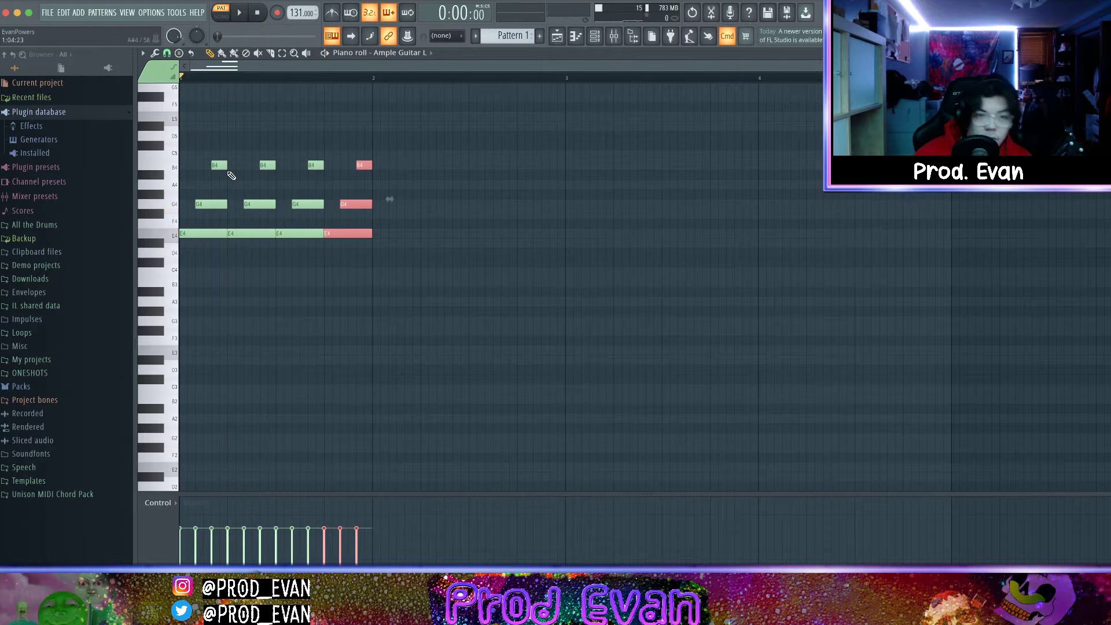
{"action": "key", "text": "space"}
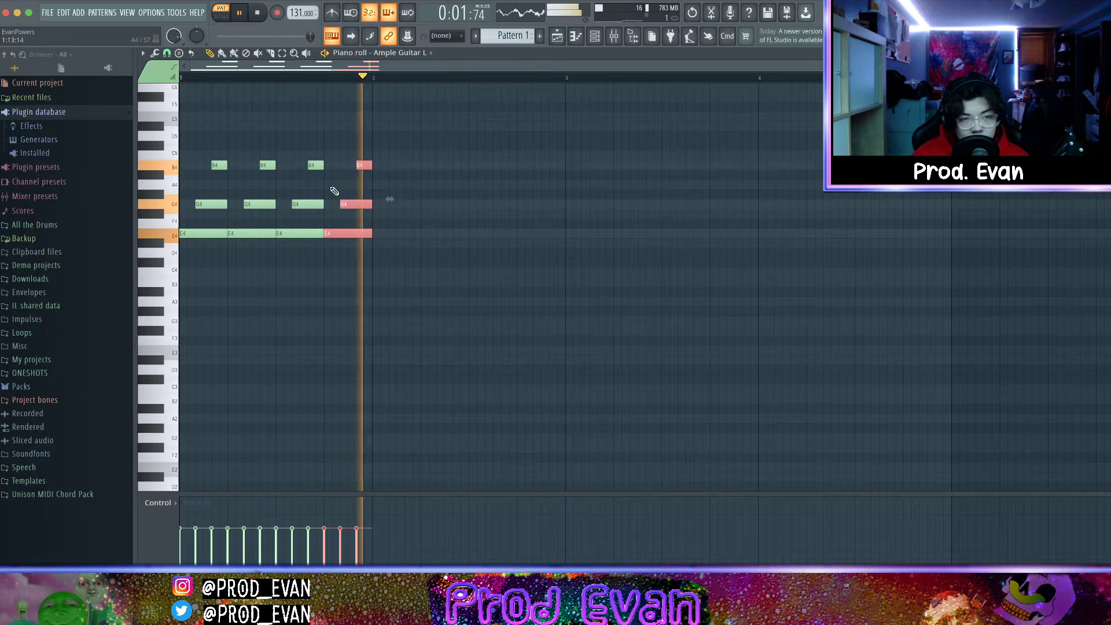
{"action": "key", "text": "space"}
{"action": "key", "text": "space"}
Lengthen the B4 arpeggio notes and try the second upper melody note at F#5 during playback
{"action": "left_click_drag", "start_coordinate": [225, 166], "coordinate": [248, 166]}
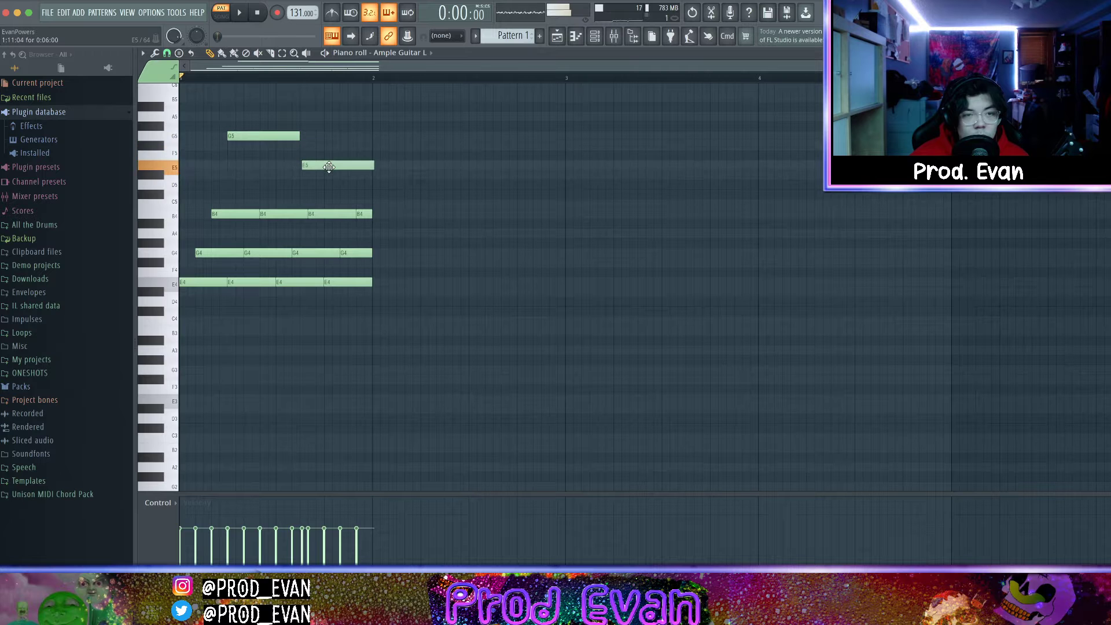
{"action": "left_click_drag", "start_coordinate": [326, 142], "coordinate": [334, 144]}
{"action": "key", "text": "space"}
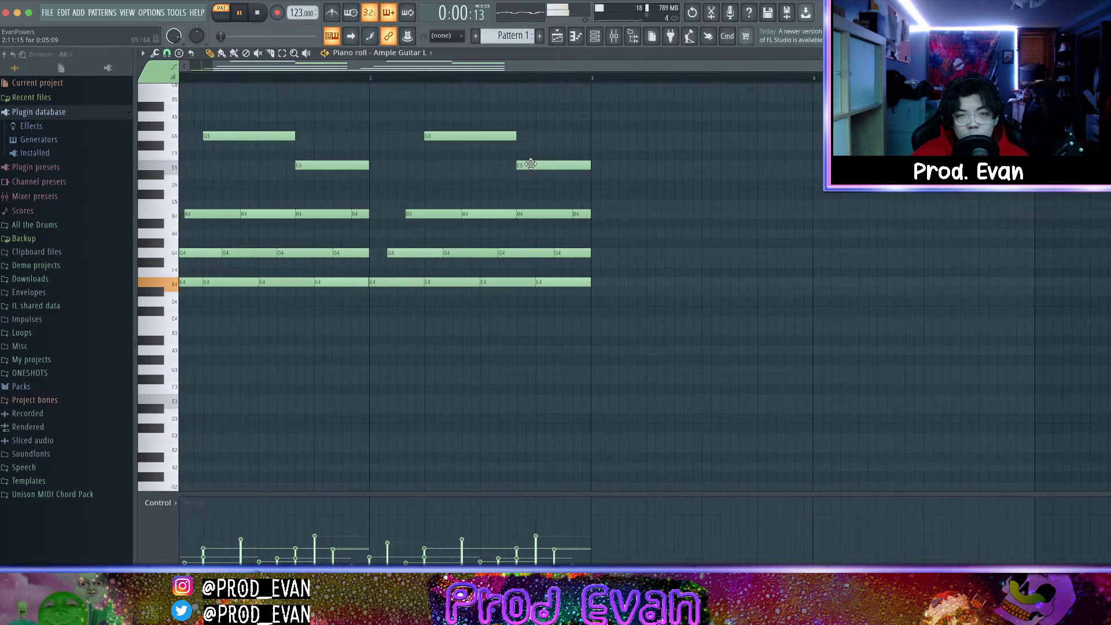
Raise the second bar's last melody note to F#5 and rework its arpeggio to B4, D5 and F#4 over C4 and B3 bass notes
{"action": "left_click", "coordinate": [531, 165]}
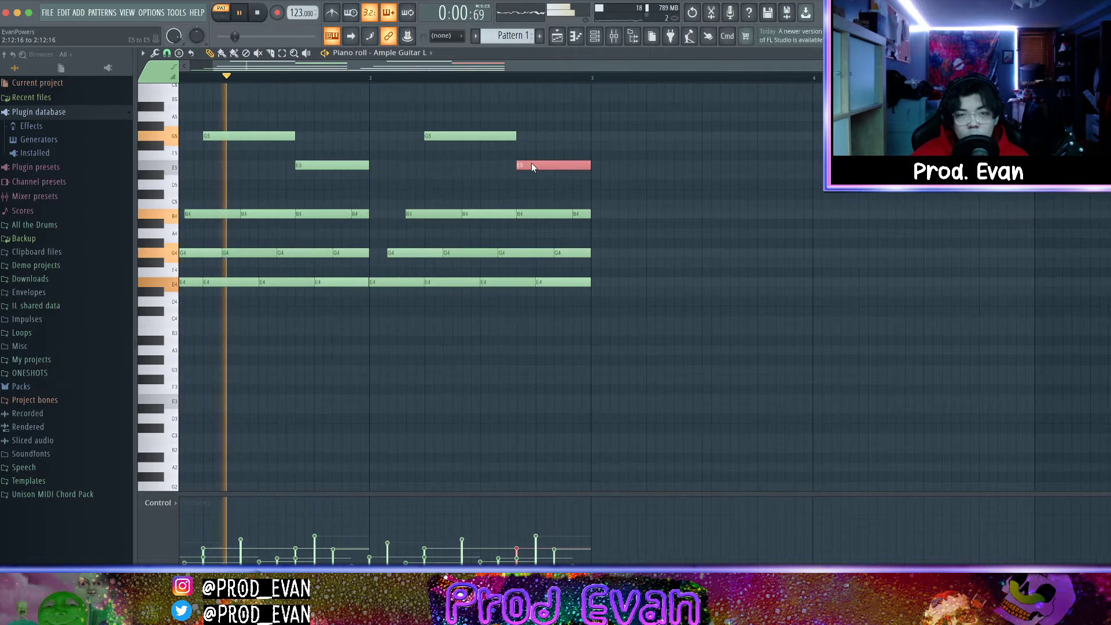
{"action": "left_click_drag", "start_coordinate": [531, 165], "coordinate": [531, 145]}
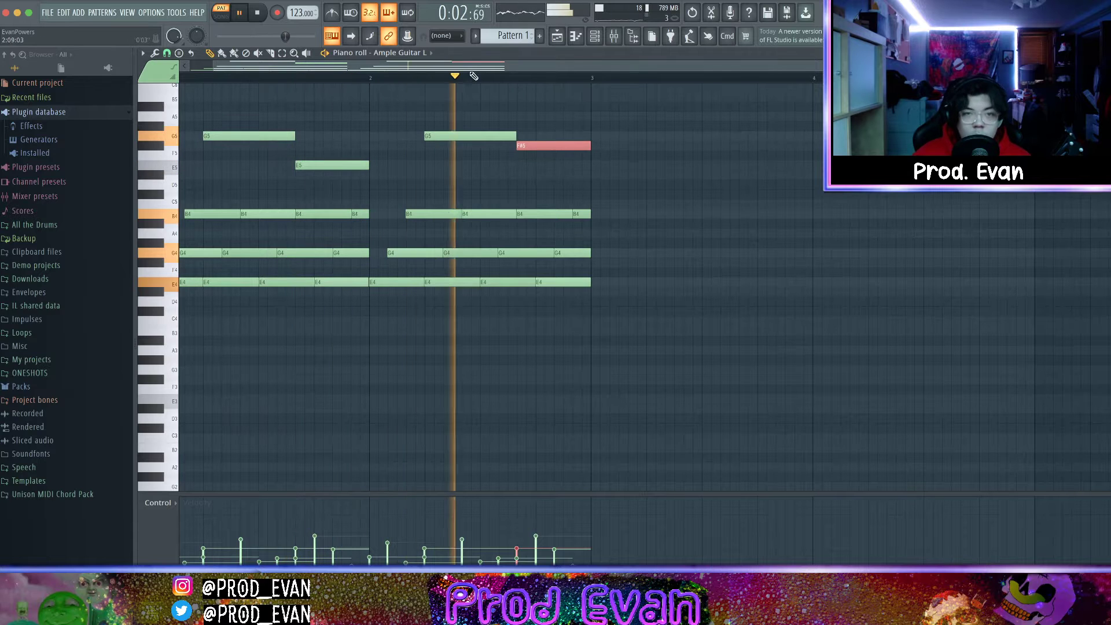
{"action": "scroll", "coordinate": [462, 79], "scroll_direction": "down", "scroll_amount": 2}
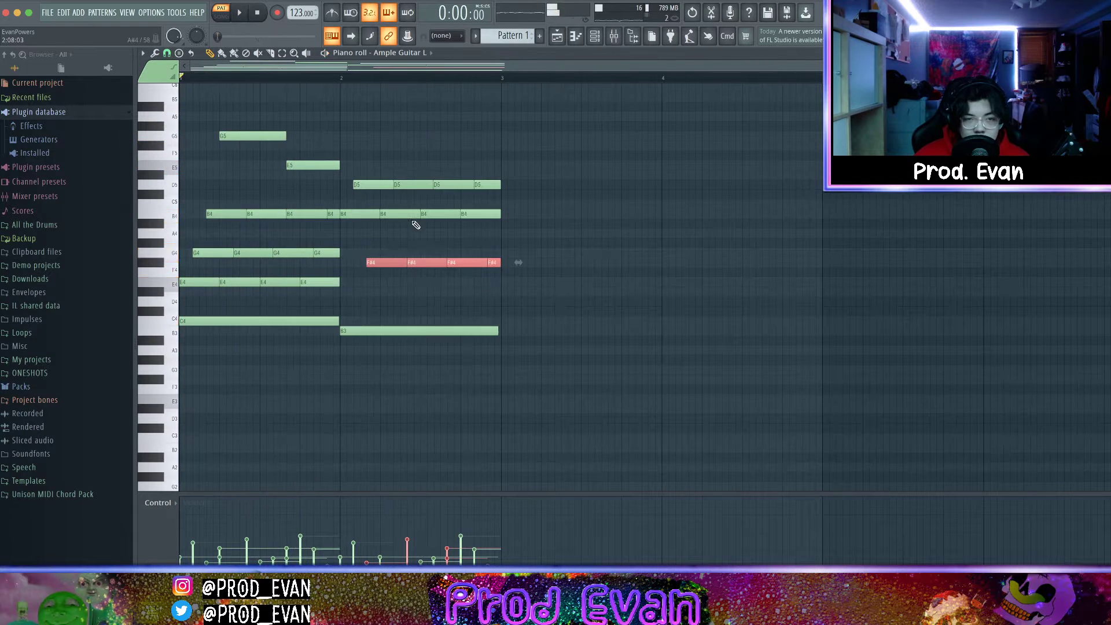
{"action": "left_click", "coordinate": [427, 243]}
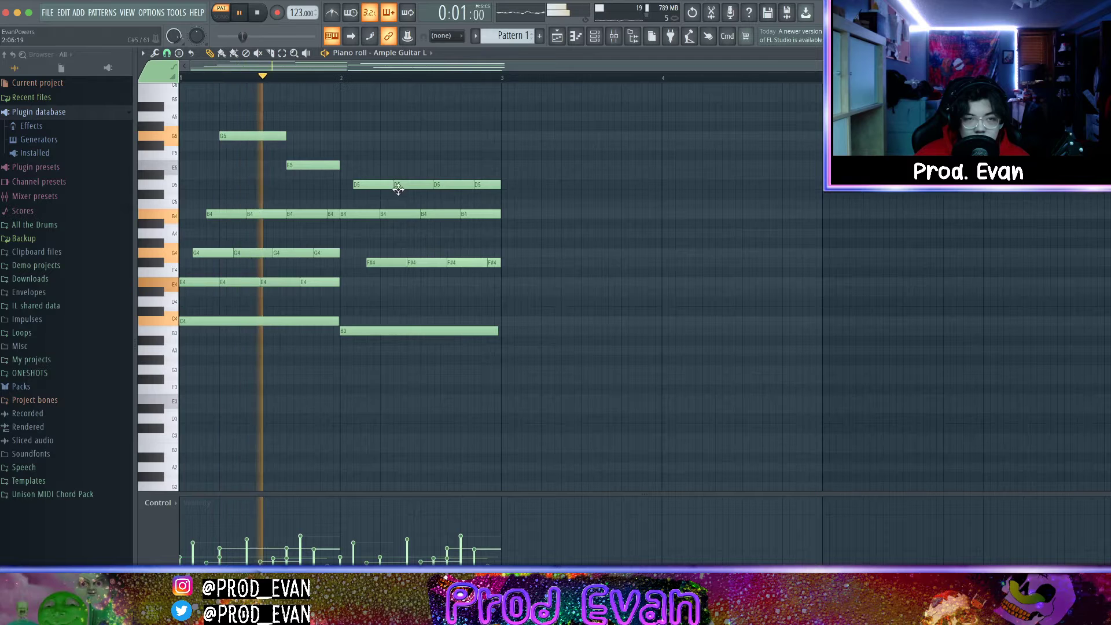
{"action": "left_click", "coordinate": [384, 136]}
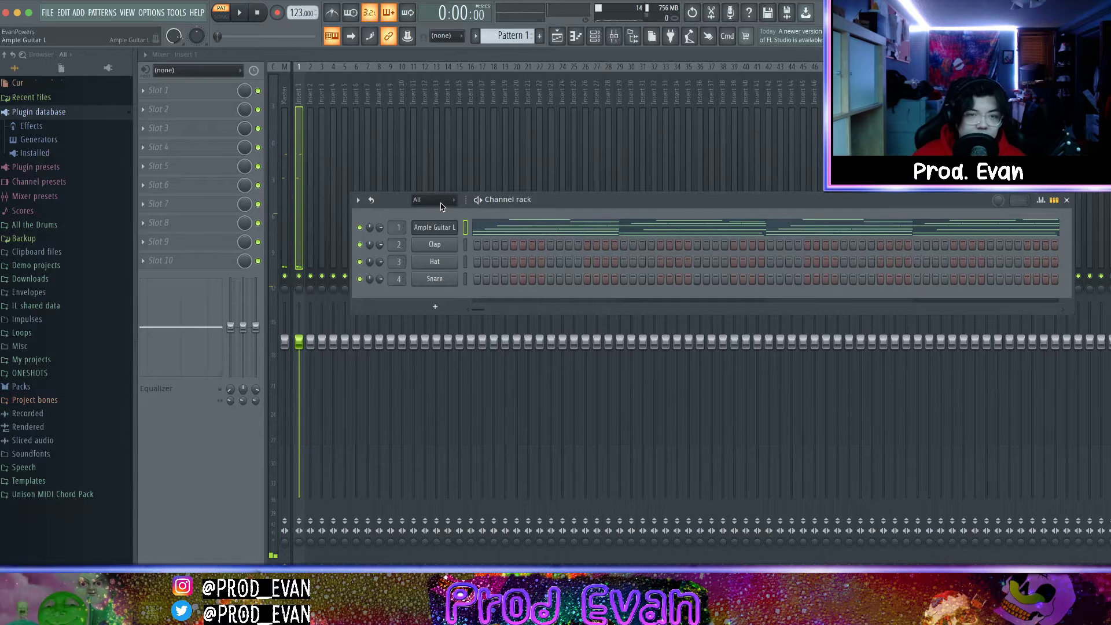
Open the Ample Guitar L channel's instrument and choose Analog Lab V from the plugin list
{"action": "left_click", "coordinate": [433, 227]}
{"action": "left_click", "coordinate": [405, 96]}
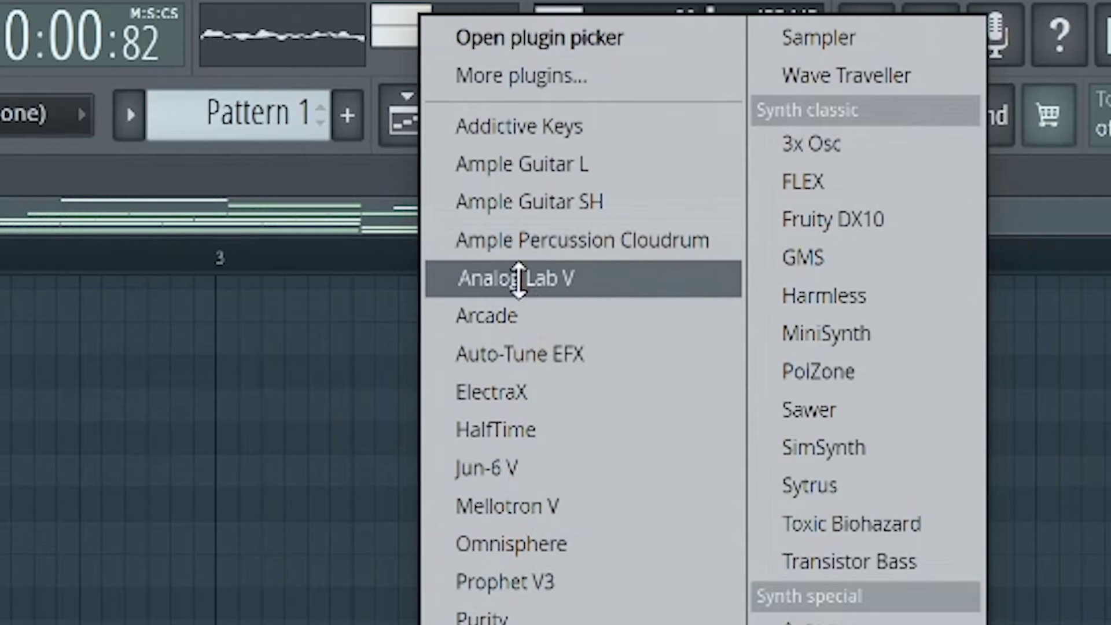
{"action": "left_click", "coordinate": [518, 278]}
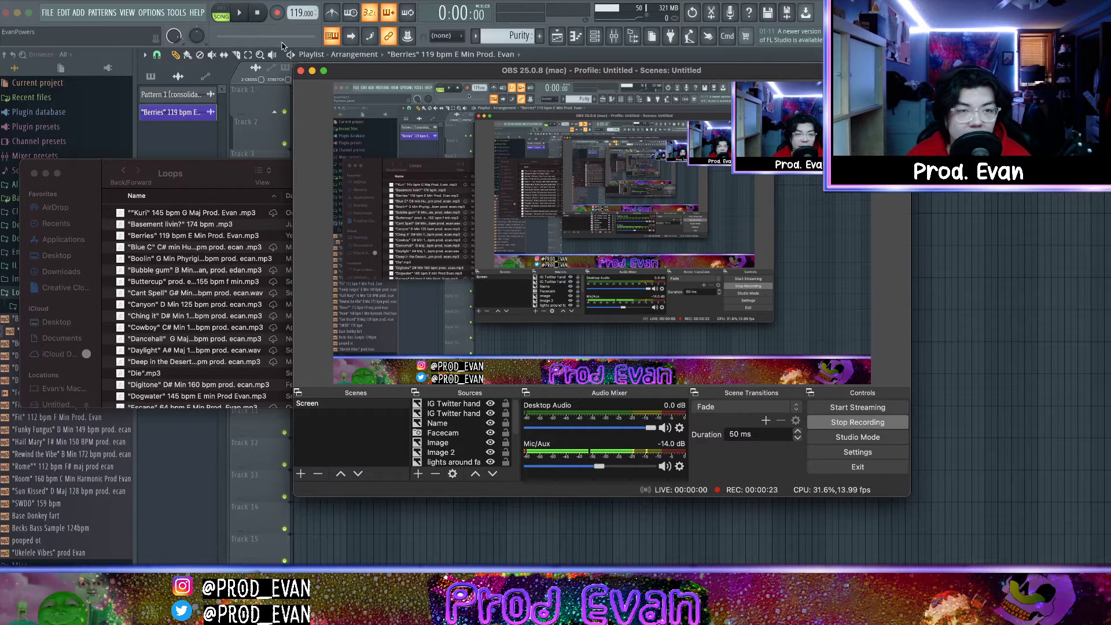
Minimize the OBS and Loops folder windows and audition the later part of the "Berries" loop in the playlist
{"action": "left_click", "coordinate": [311, 71]}
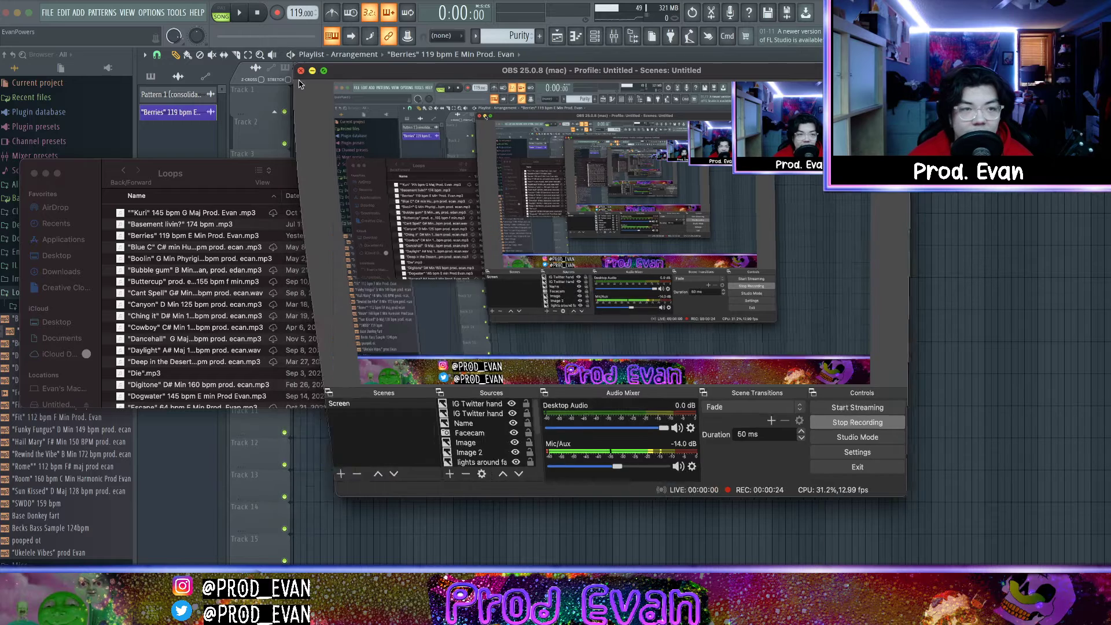
{"action": "left_click", "coordinate": [46, 174]}
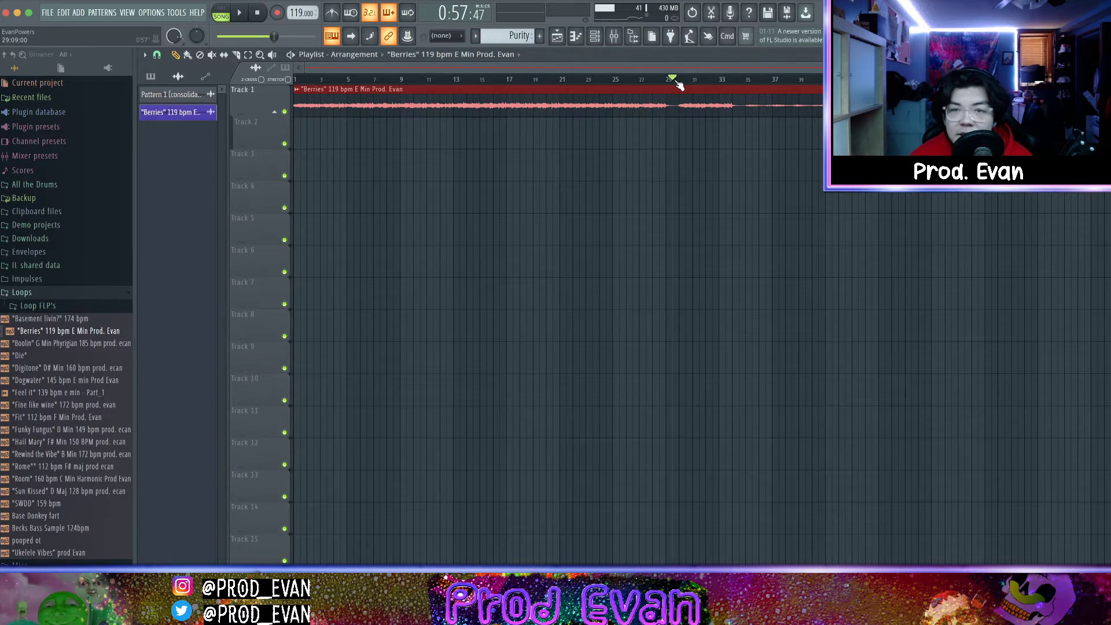
{"action": "key", "text": "space"}
{"action": "key", "text": "XF86AudioRaiseVolume"}
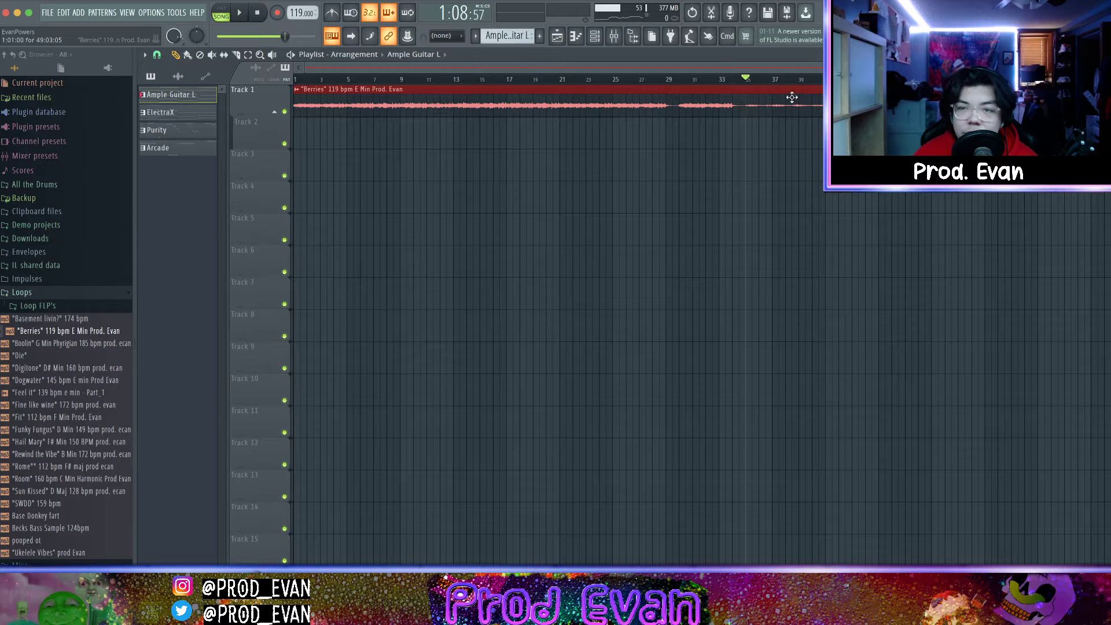
{"action": "key", "text": "space"}
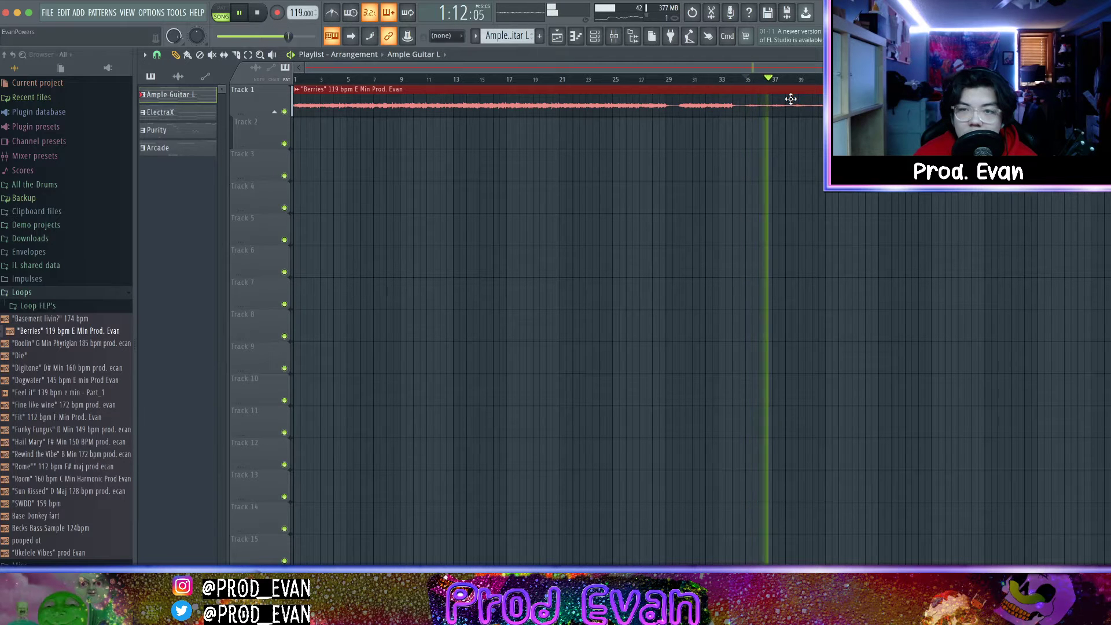
{"action": "key", "text": "space"}
{"action": "left_click", "coordinate": [814, 80]}
{"action": "key", "text": "space"}
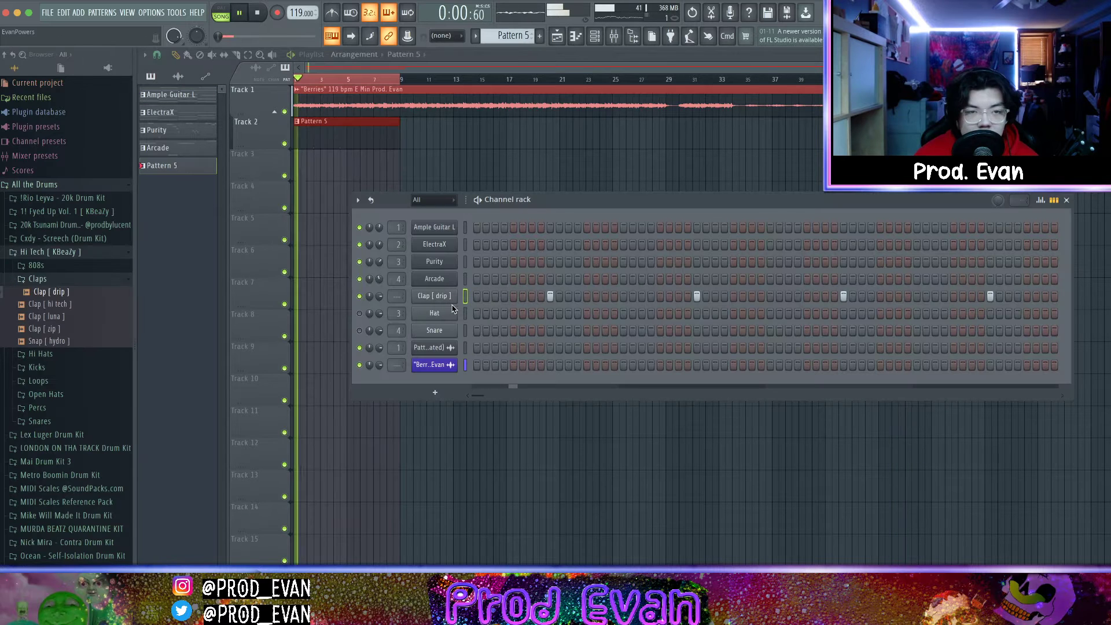
Open the Clap [ drip ] channel's sampler settings and switch on its ping pong loop playback option
{"action": "right_click", "coordinate": [454, 295]}
{"action": "left_click", "coordinate": [440, 295]}
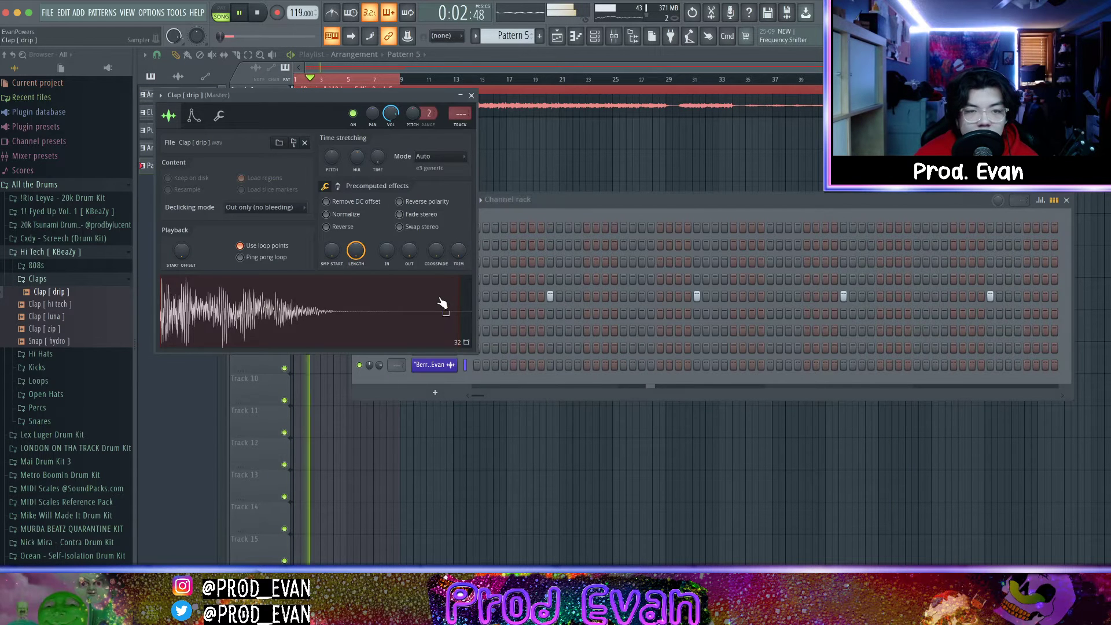
{"action": "left_click", "coordinate": [240, 257]}
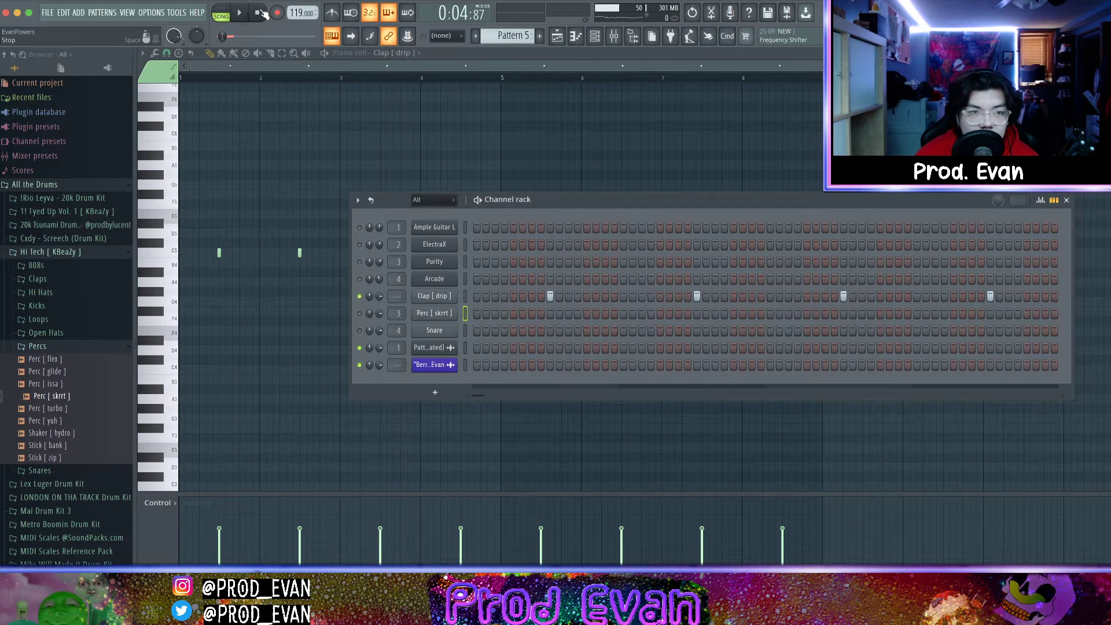
Add a Perc [ skrrt ] hit on step 15 and unmute its channel
{"action": "left_click", "coordinate": [605, 313]}
{"action": "left_click", "coordinate": [623, 313]}
{"action": "left_click", "coordinate": [623, 313]}
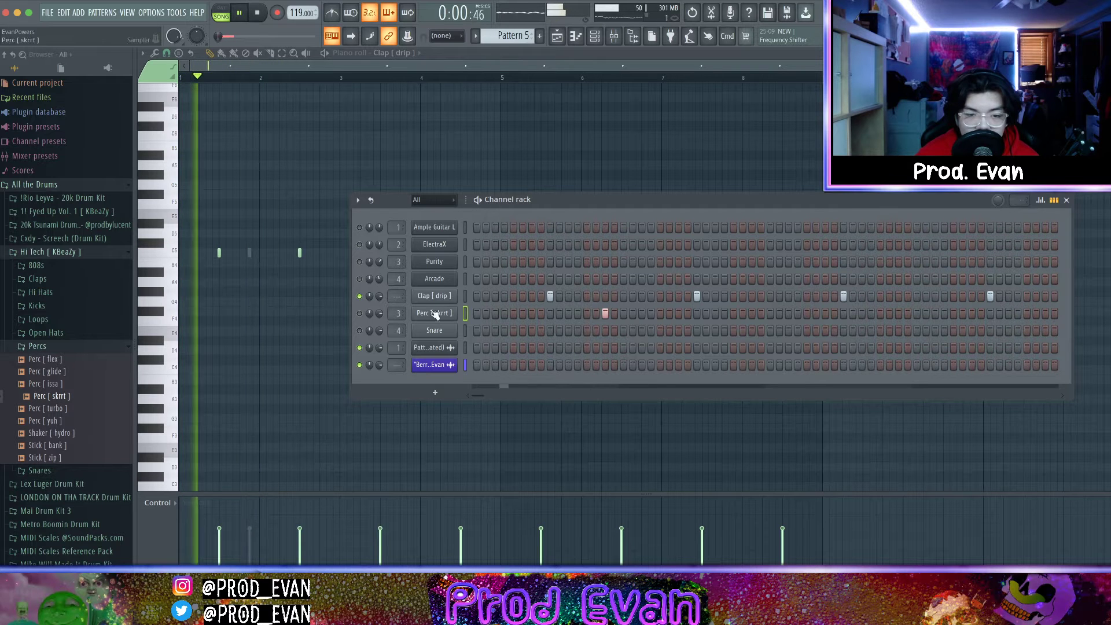
{"action": "left_click", "coordinate": [359, 313]}
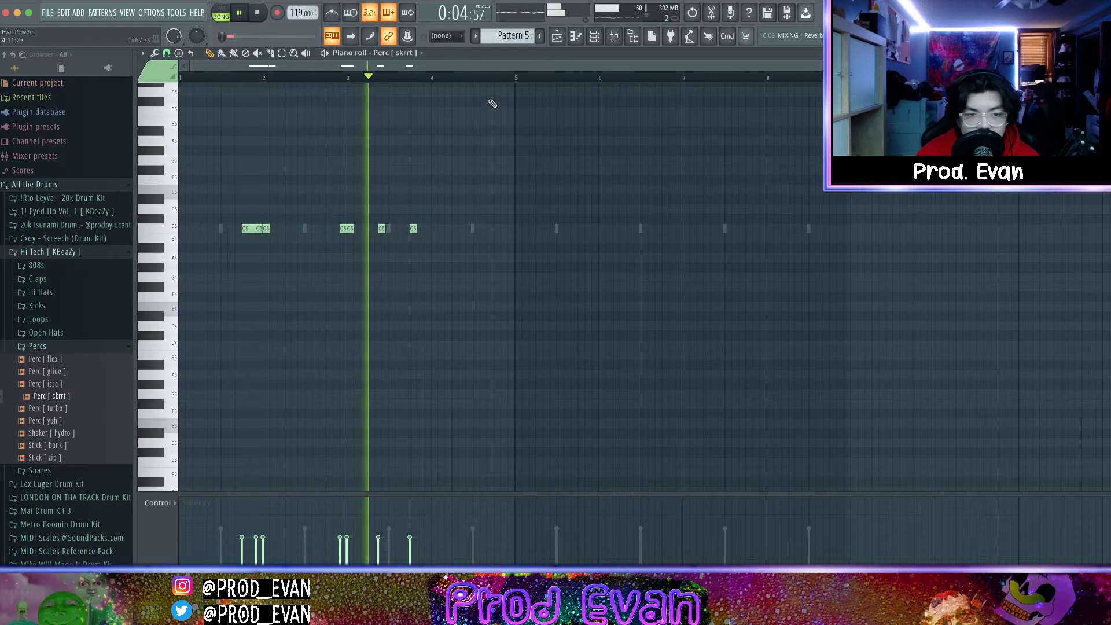
Duplicate the Perc [ skrrt ] notes of bars 1 to 4 into bars 5 to 8, clear the selection and play the result
{"action": "key", "text": "space"}
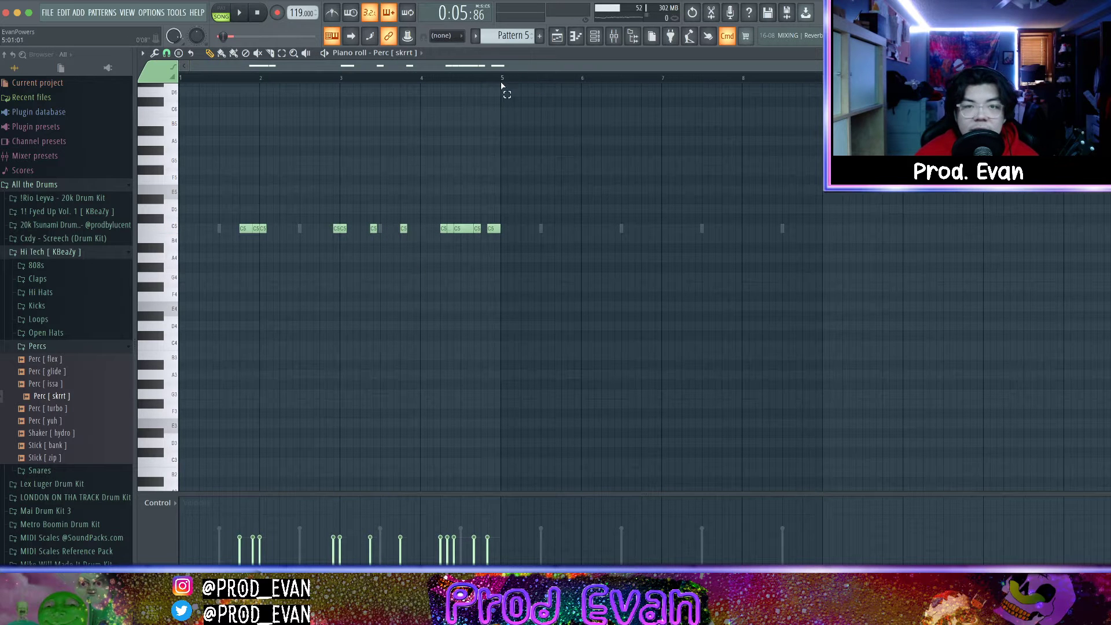
{"action": "left_click_drag", "start_coordinate": [502, 86], "coordinate": [14, 130]}
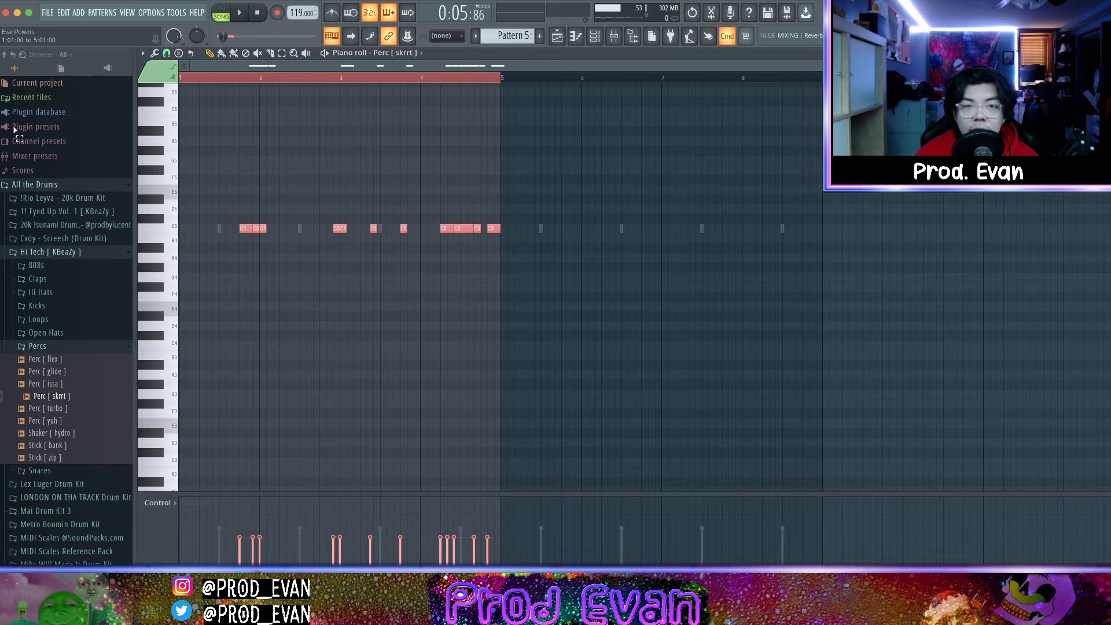
{"action": "key", "text": "ctrl+b"}
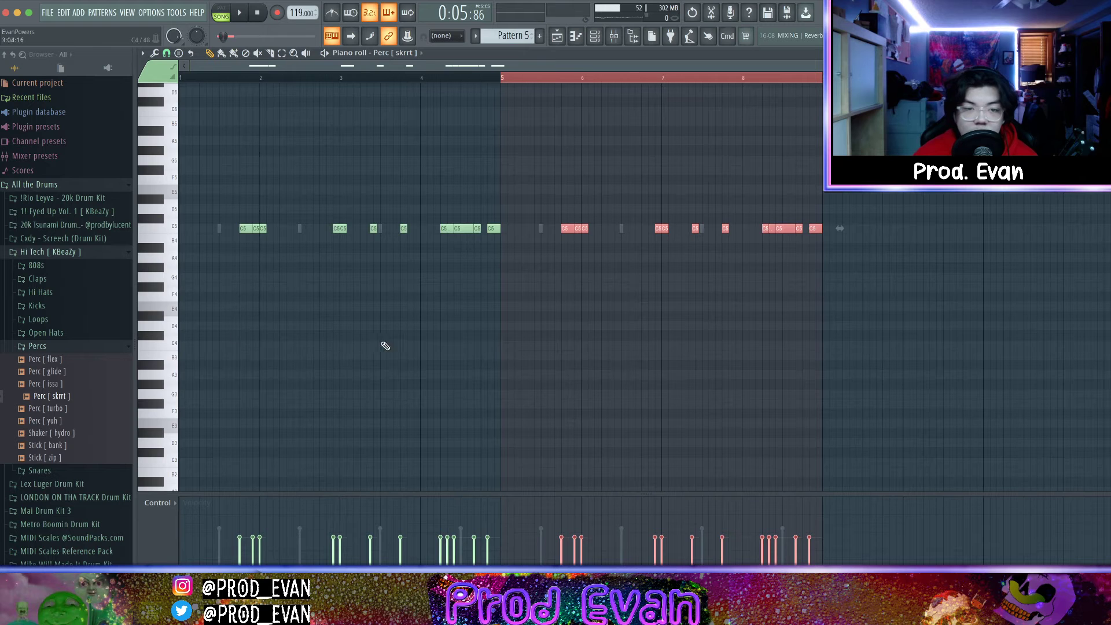
{"action": "key", "text": "ctrl+d"}
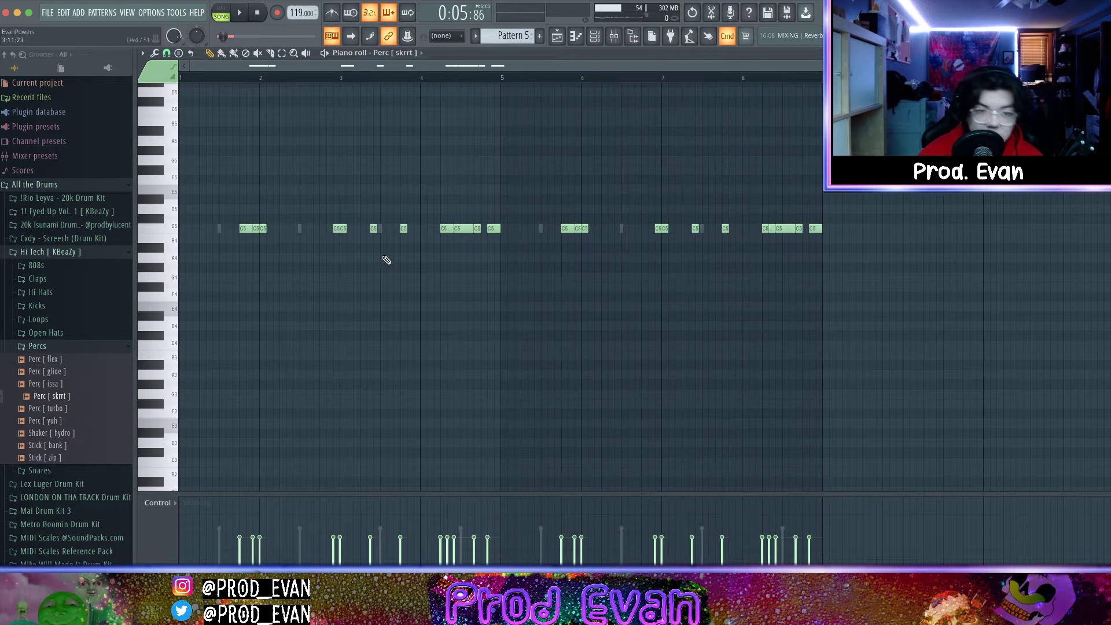
{"action": "key", "text": "space"}
{"action": "key", "text": "space"}
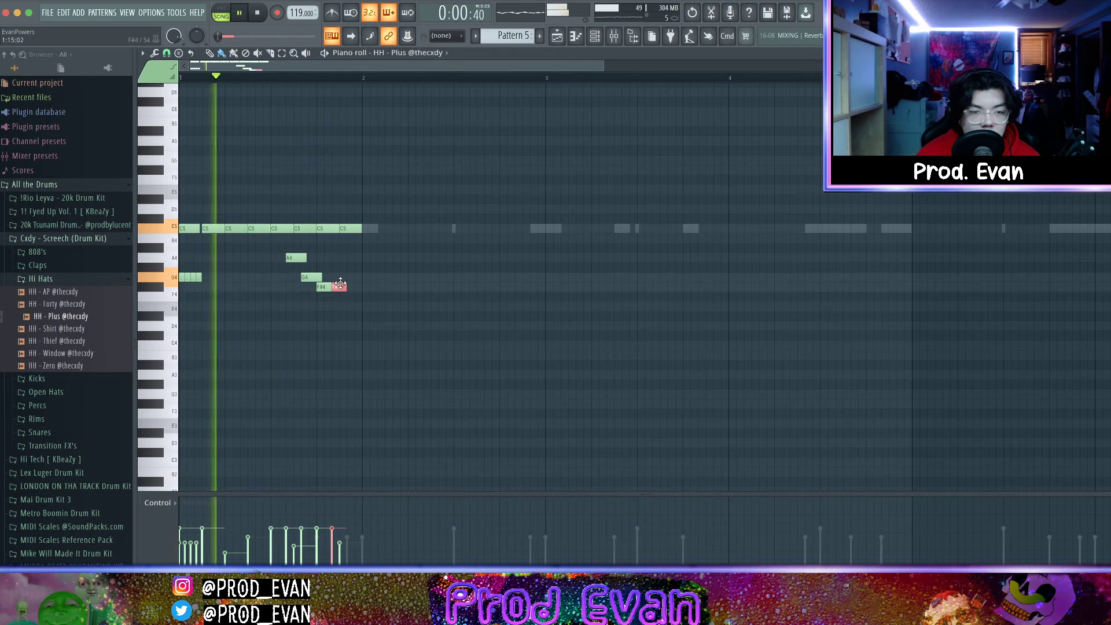
Adjust the closing notes in the first bar of the HH - Plus hi-hat pattern, auditioning between edits
{"action": "key", "text": "space"}
{"action": "key", "text": "space"}
{"action": "left_click_drag", "start_coordinate": [354, 292], "coordinate": [350, 292]}
{"action": "key", "text": "space"}
{"action": "key", "text": "space"}
{"action": "left_click_drag", "start_coordinate": [365, 251], "coordinate": [327, 226]}
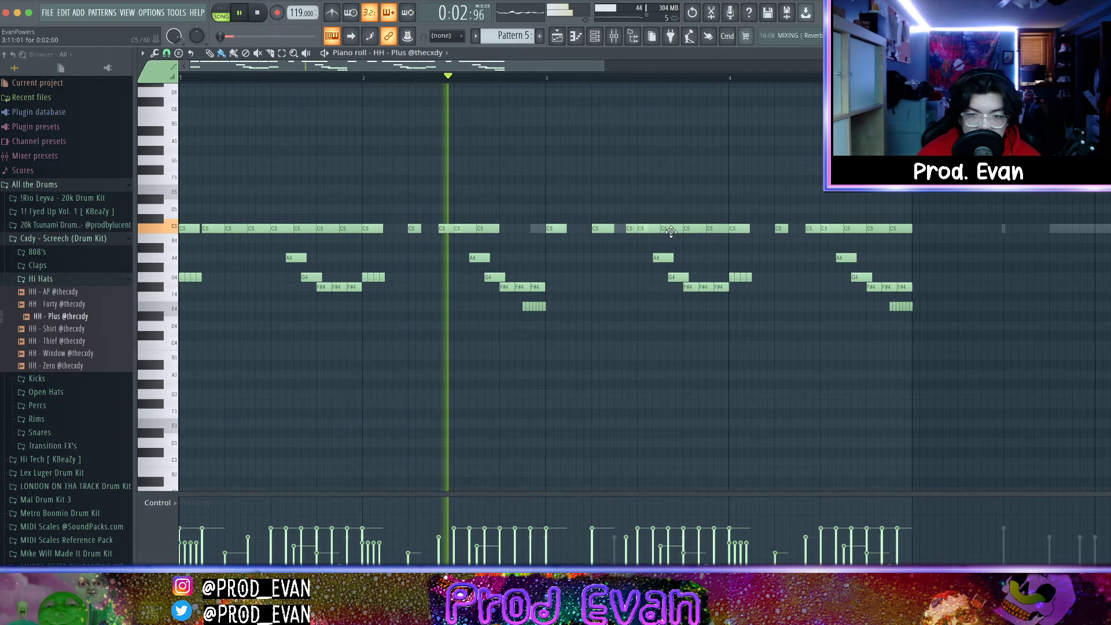
Erase the C5 hi-hat hits late in bar 3, delete all hi-hat notes in bars 5 to 8, and play the pattern
{"action": "right_click", "coordinate": [710, 231]}
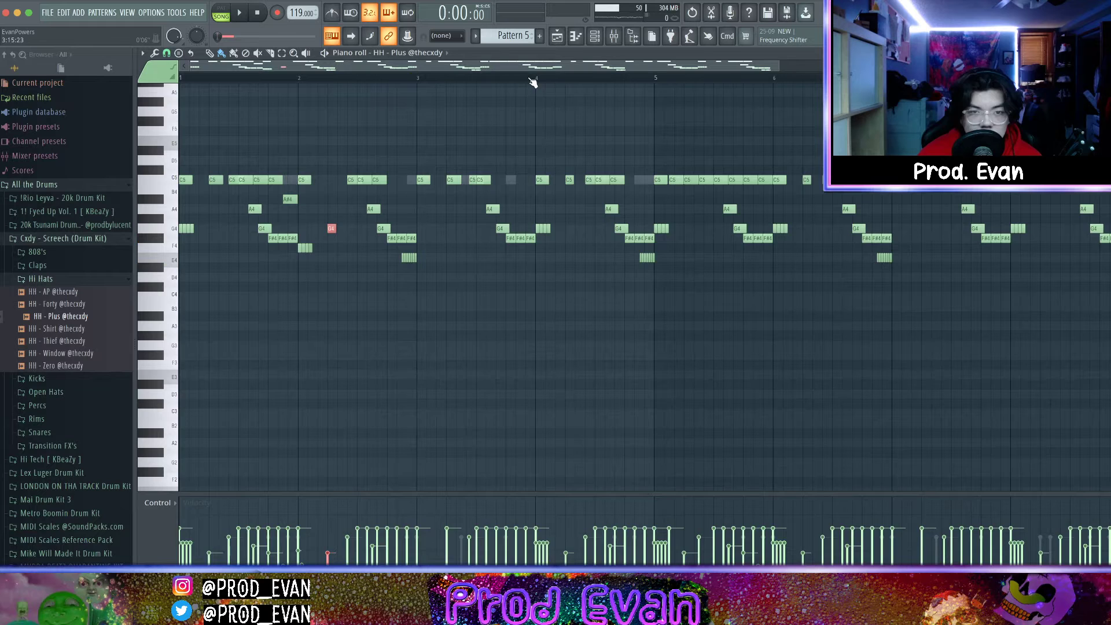
{"action": "scroll", "coordinate": [533, 83], "scroll_direction": "down", "scroll_amount": 3}
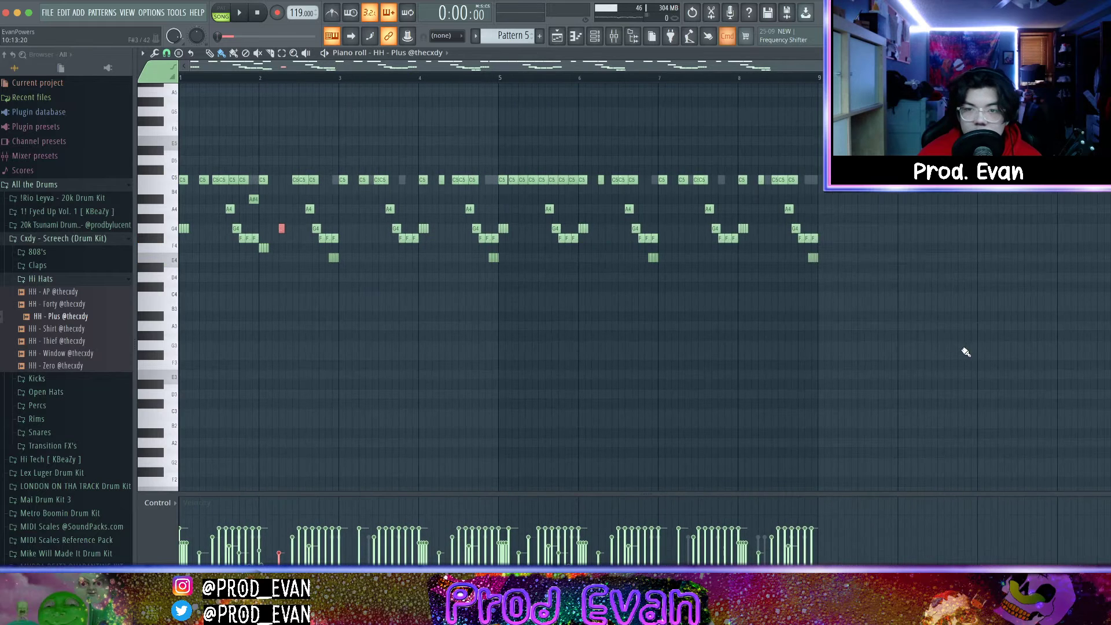
{"action": "left_click_drag", "start_coordinate": [959, 348], "coordinate": [500, 126]}
{"action": "key", "text": "Delete"}
{"action": "key", "text": "space"}
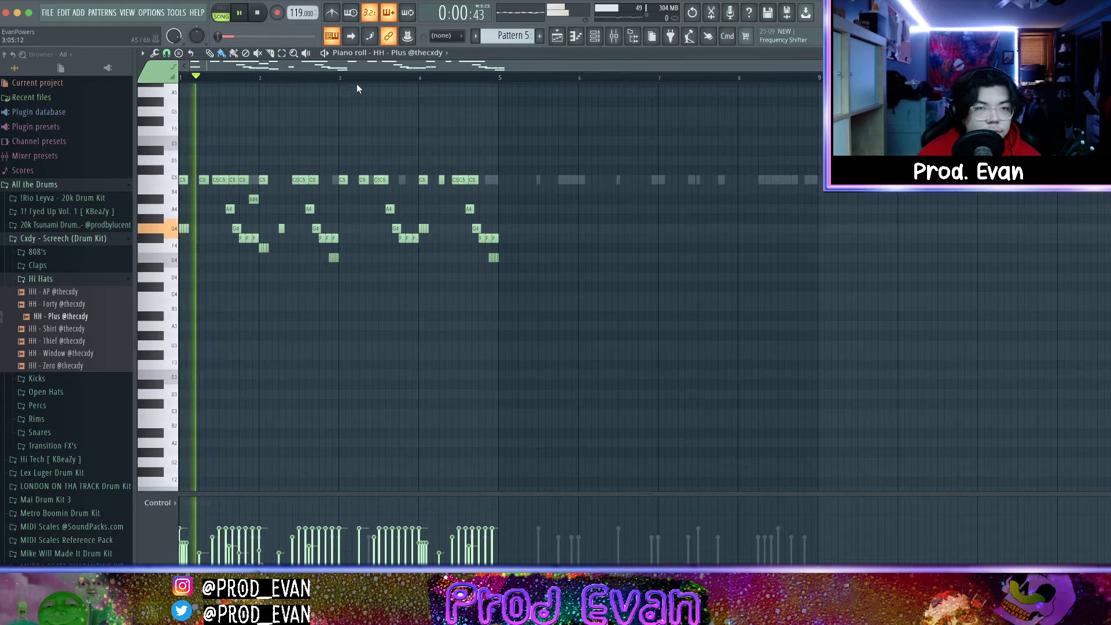
Play Pattern 5 to audition the 808 - Fire bass notes in bars 1 to 4 against the hi-hats, and stop playback
{"action": "scroll", "coordinate": [343, 85], "scroll_direction": "up", "scroll_amount": 1}
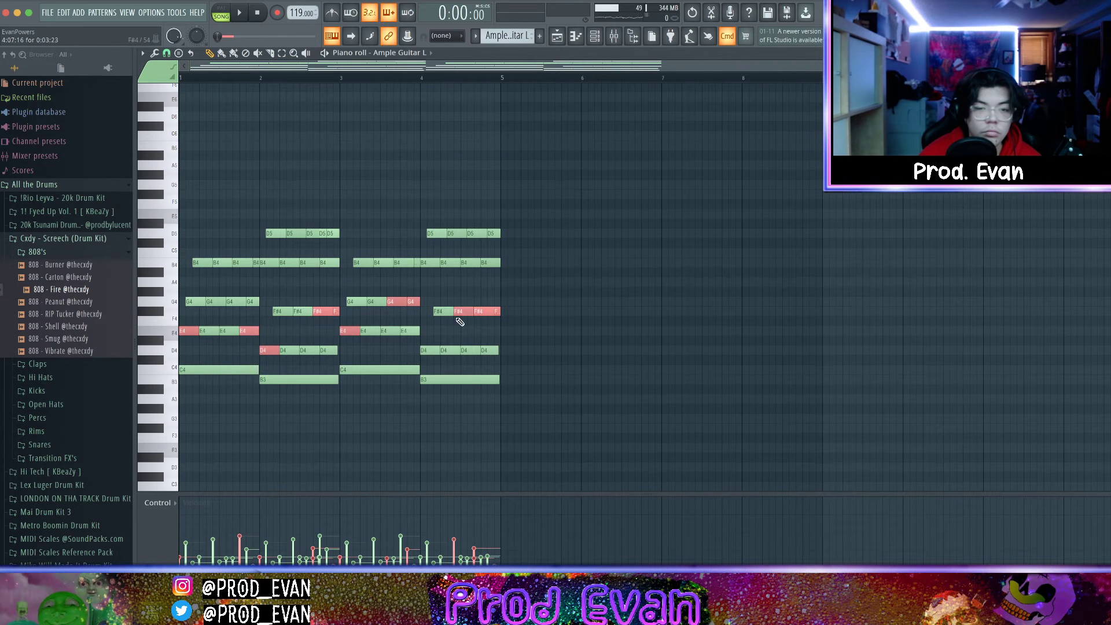
{"action": "key", "text": "space"}
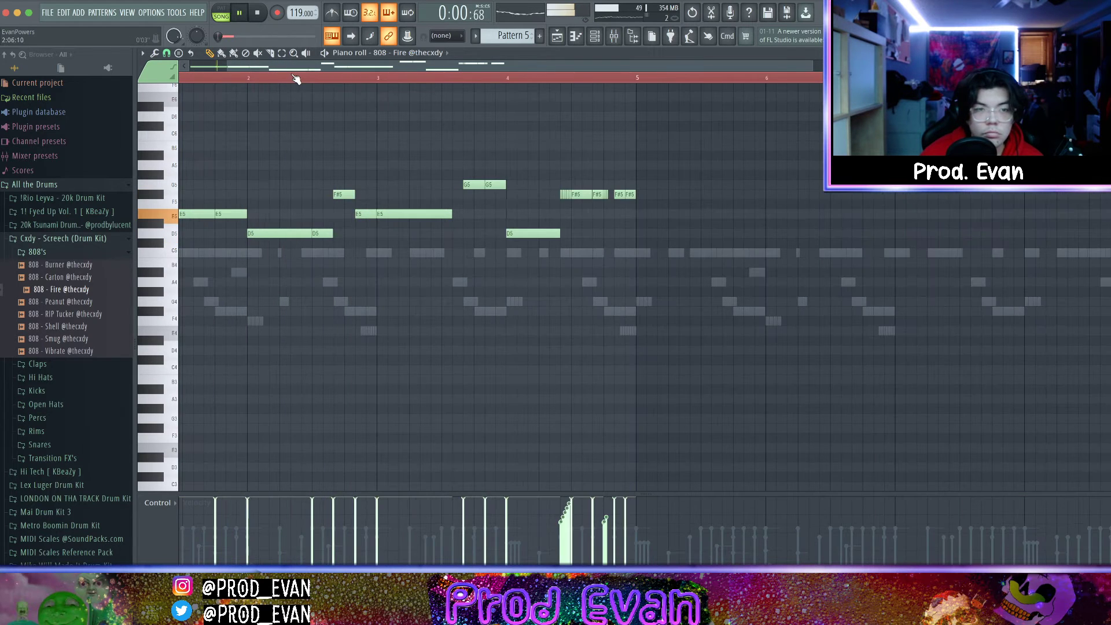
{"action": "scroll", "coordinate": [295, 79], "scroll_direction": "down", "scroll_amount": 3}
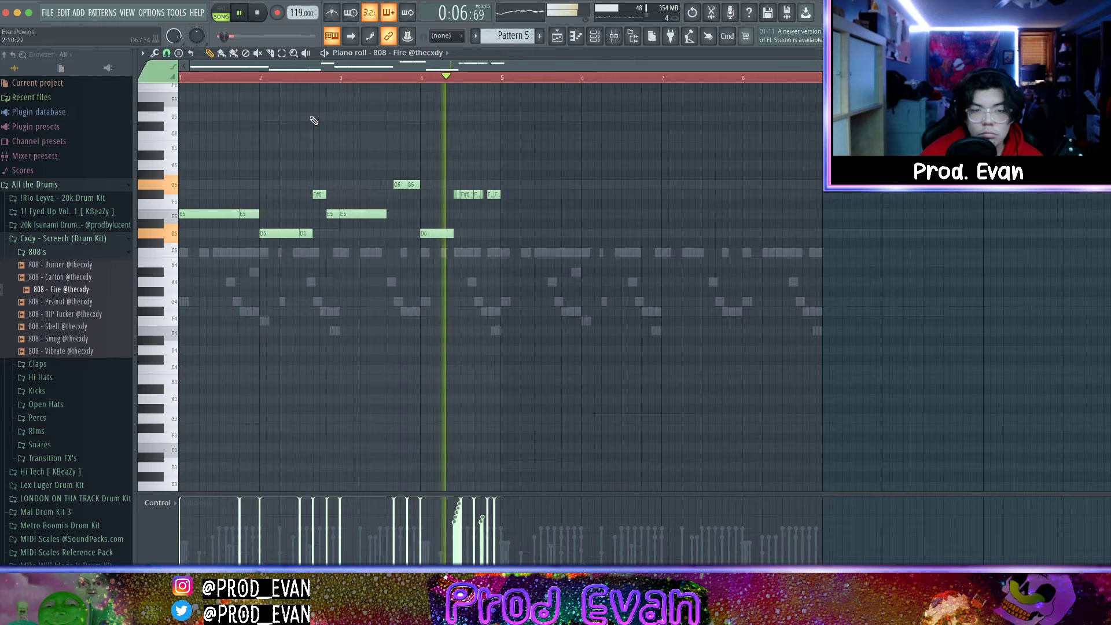
{"action": "key", "text": "space"}
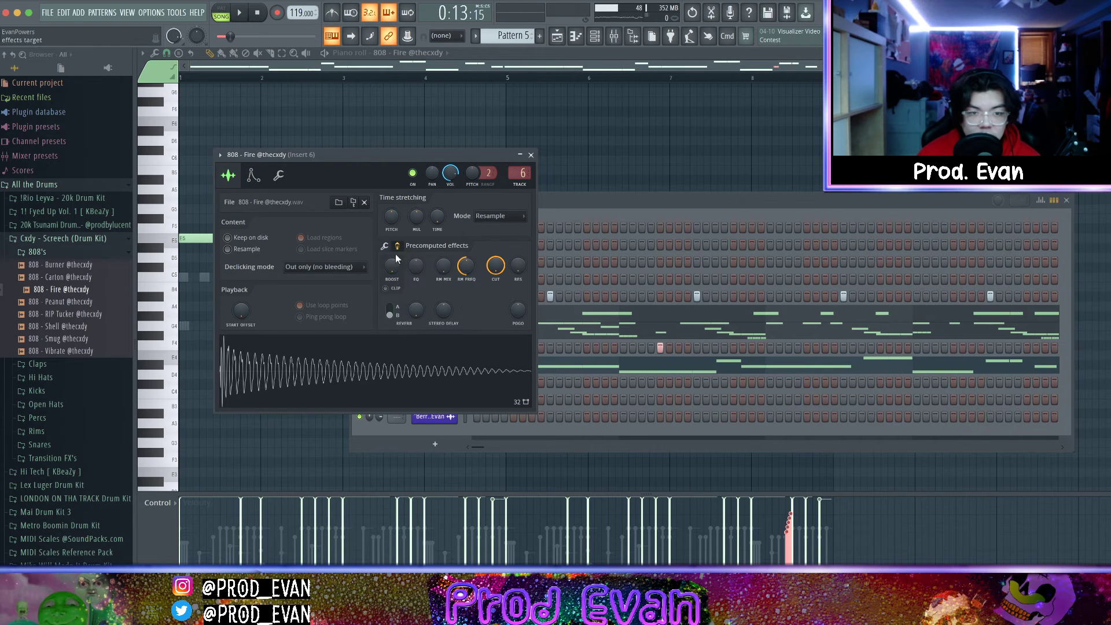
Boost the gain of the 808 - Fire sample to 8% during playback and replay the pattern from the start
{"action": "key", "text": "space"}
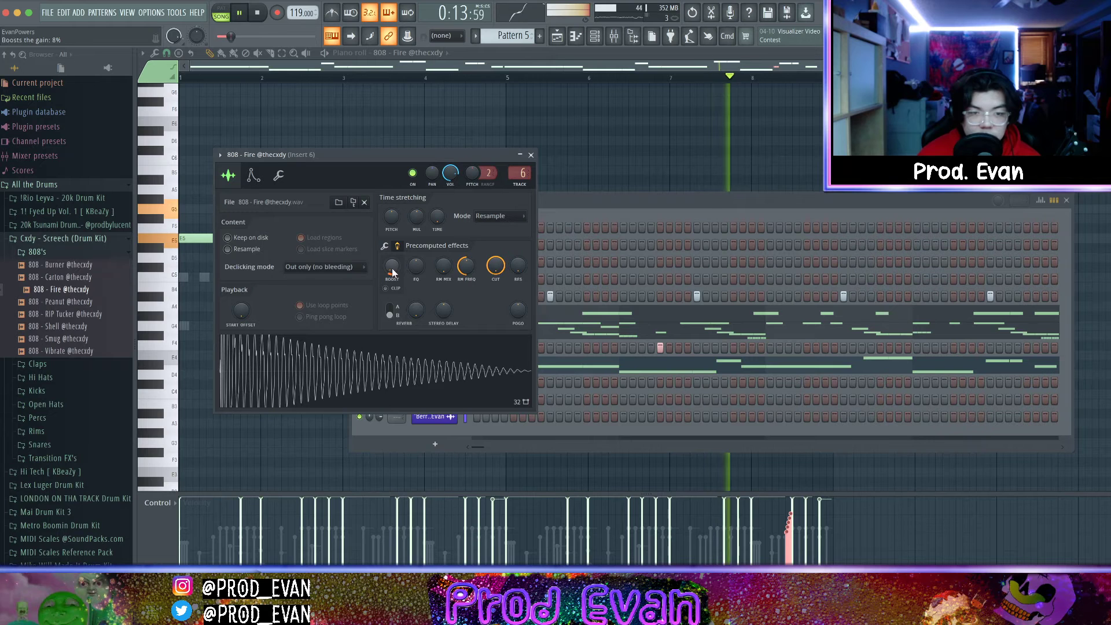
{"action": "key", "text": "space"}
{"action": "key", "text": "space"}
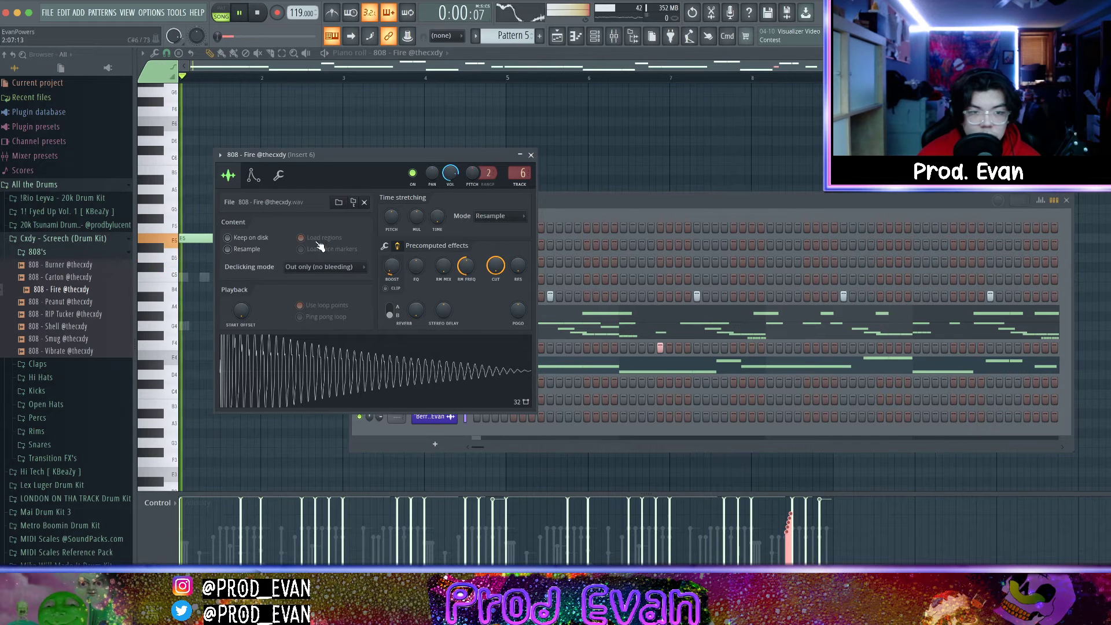